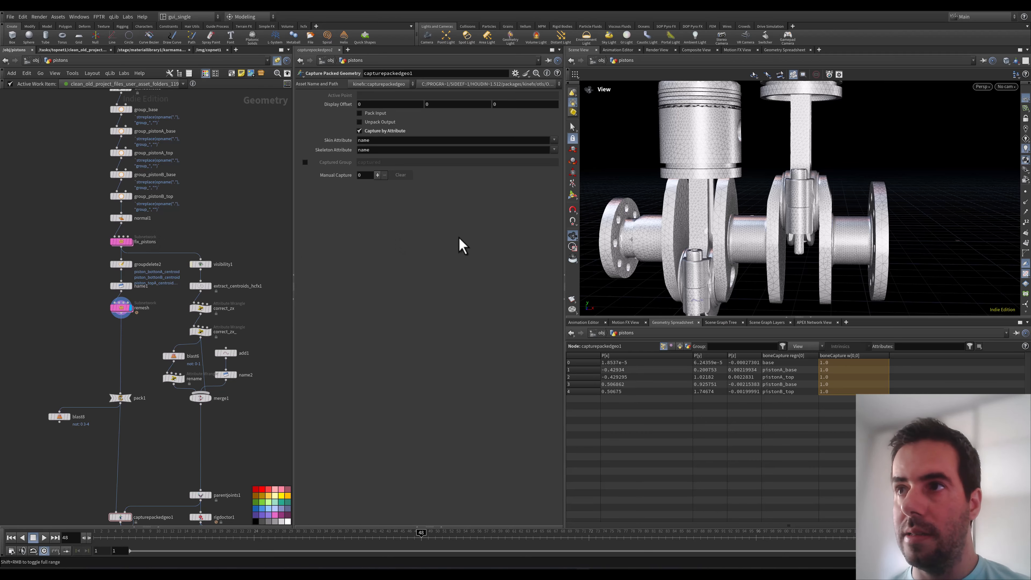
- Collapse the geometry spreadsheet to enlarge the 3D viewport and display the output of the fix_pistons subnetwork
drag(766, 211, 741, 213)
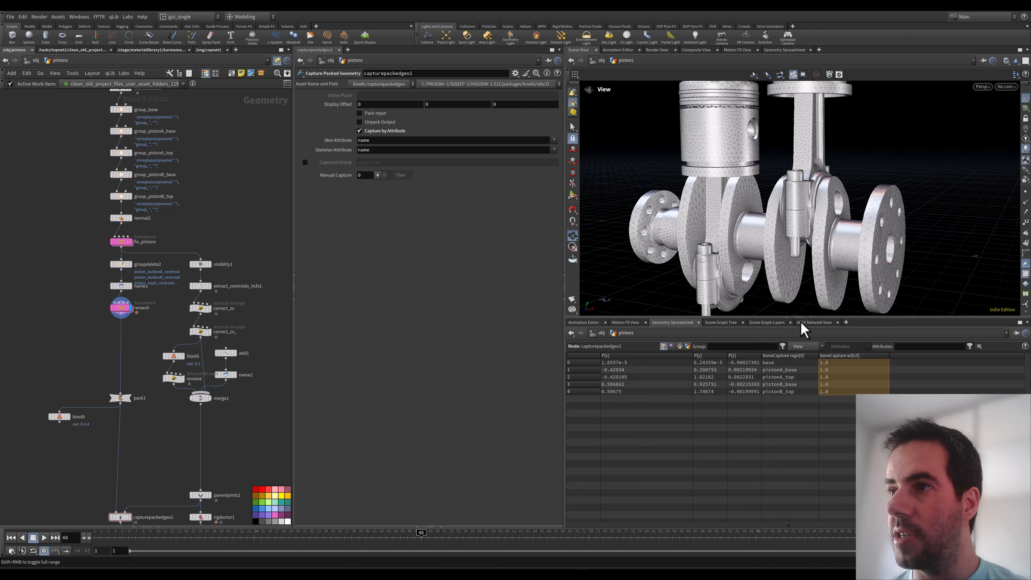
click(810, 317)
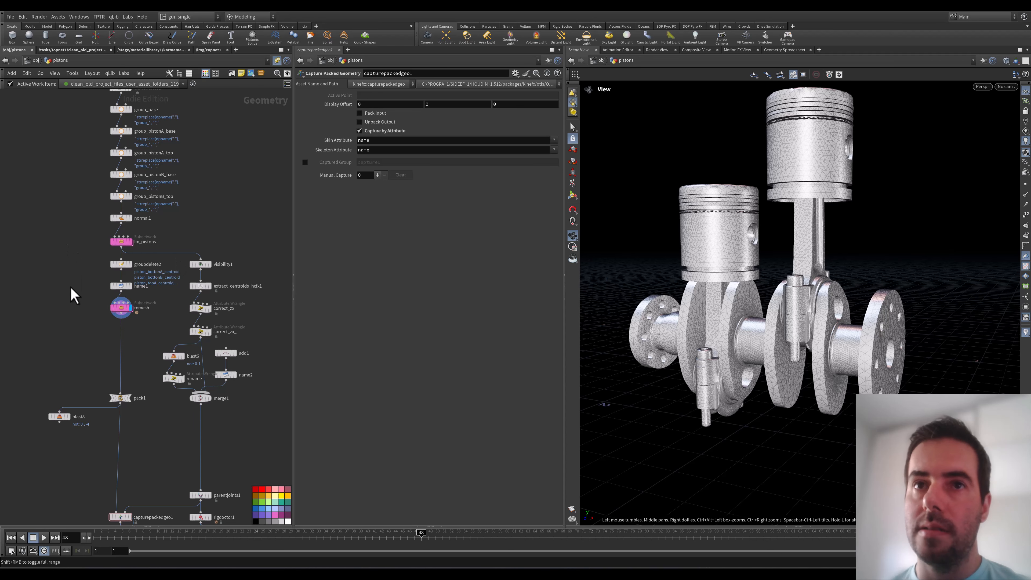
scroll(75, 284, up, 2)
click(140, 231)
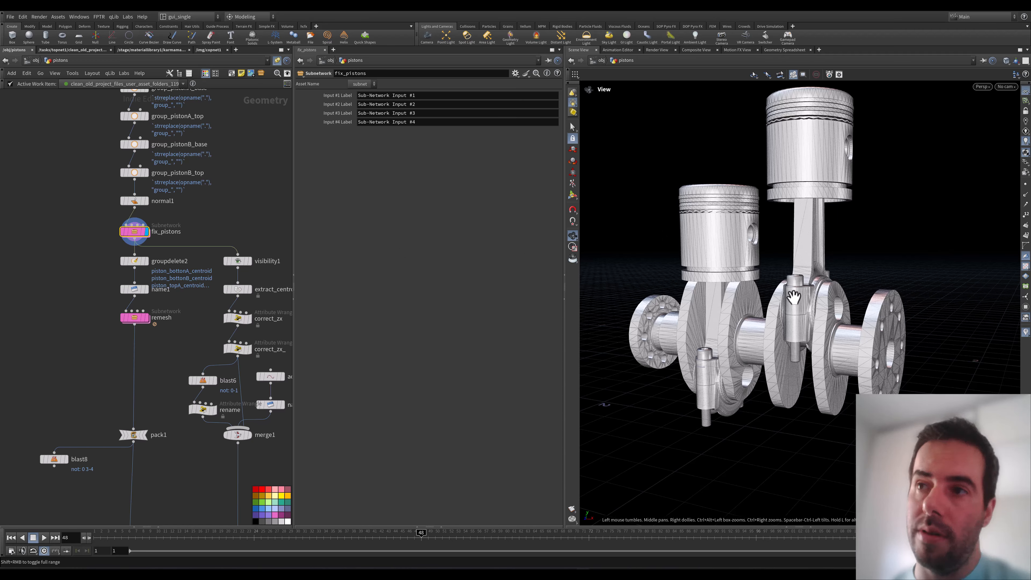
middle_click(133, 231)
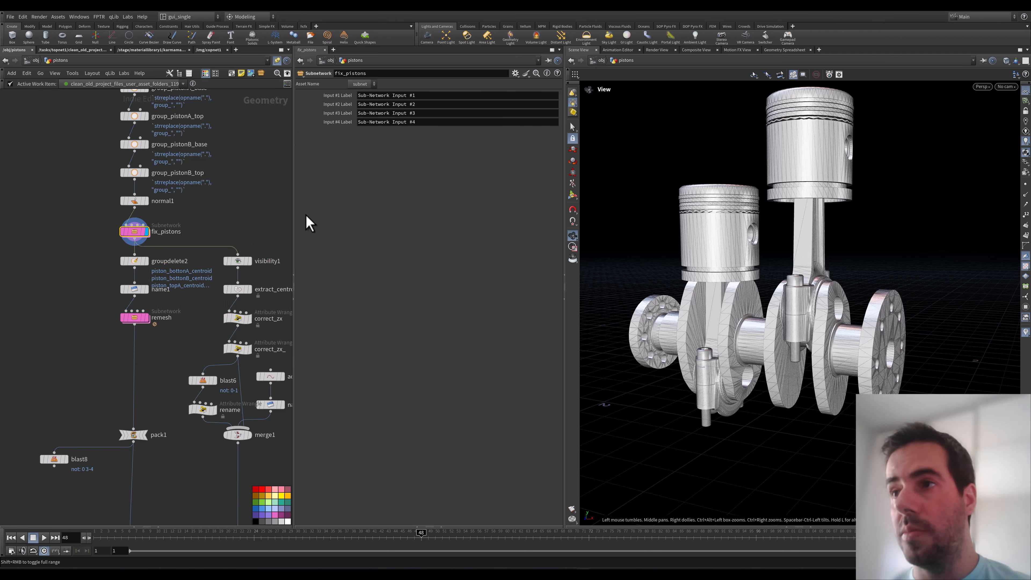
- Examine the piston and crankshaft model from several angles and review the nodes downstream of fix_pistons
drag(804, 231, 850, 203)
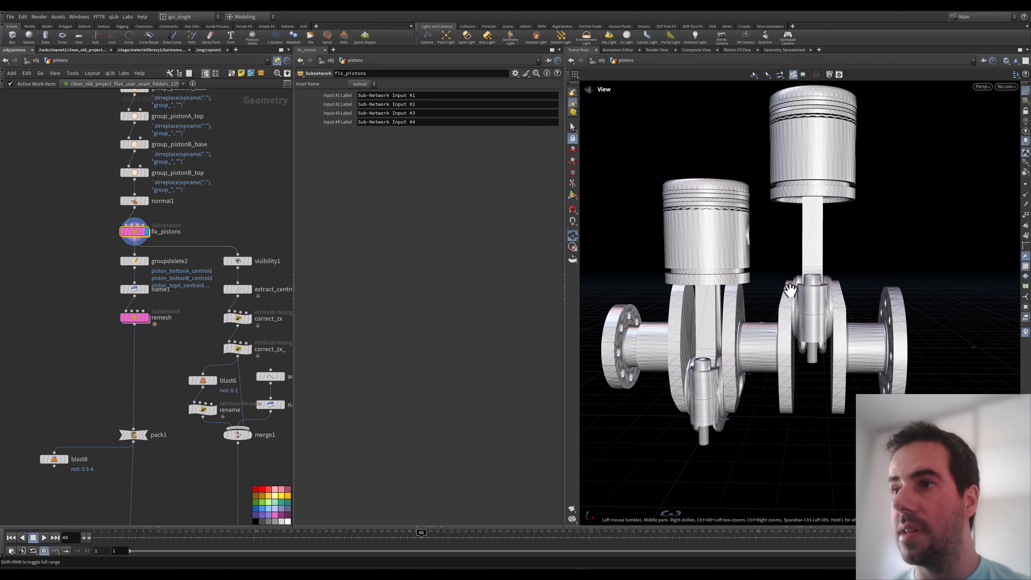
drag(790, 289, 771, 261)
drag(779, 309, 761, 329)
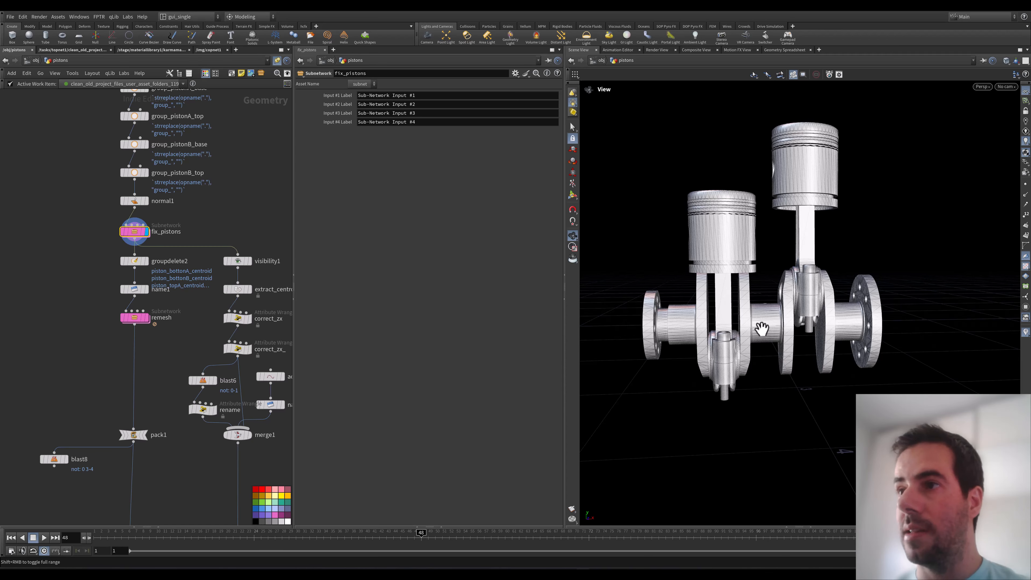
drag(769, 253, 826, 304)
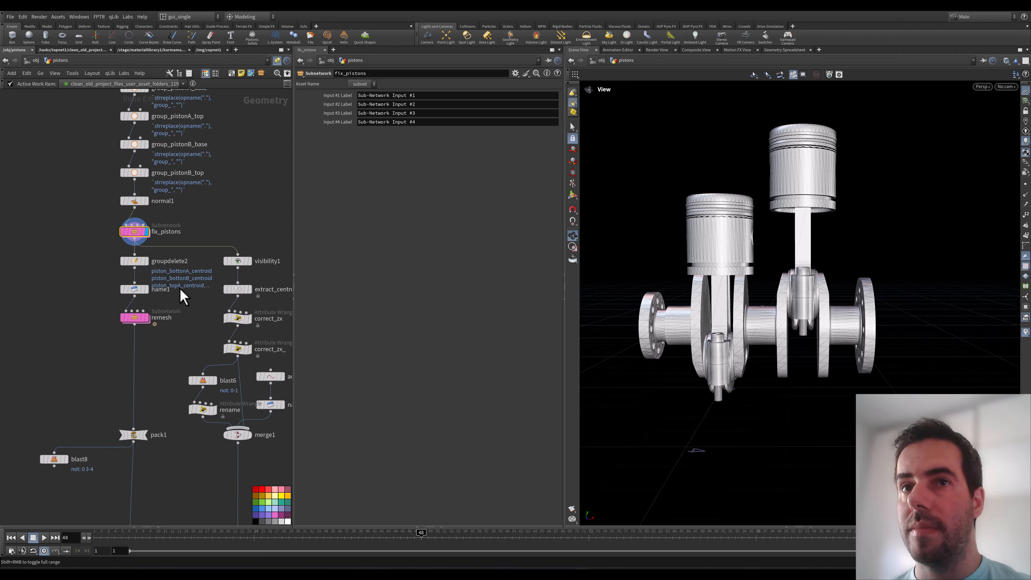
middle_drag(287, 361, 249, 330)
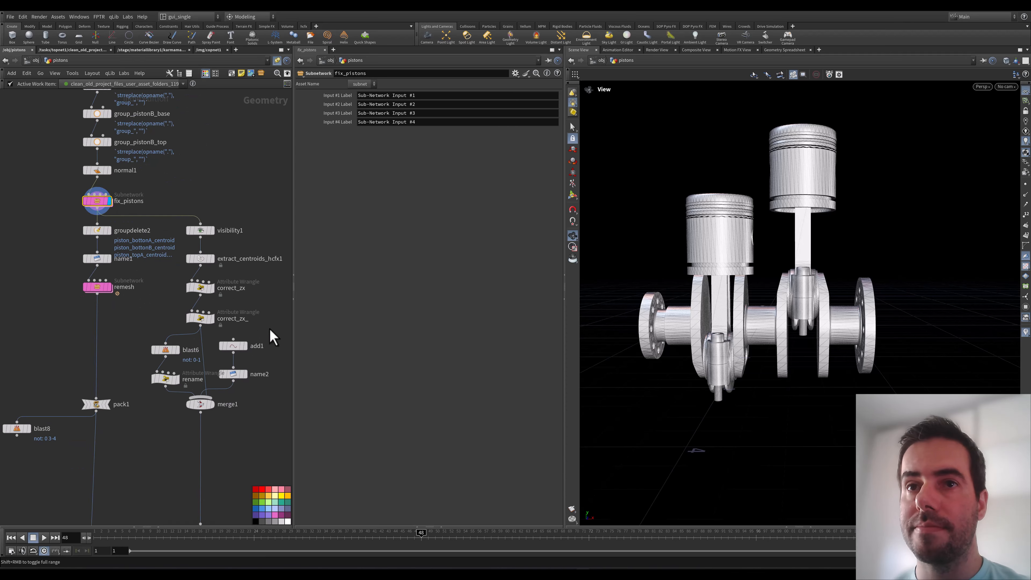
middle_drag(236, 445, 206, 368)
scroll(207, 369, down, 1)
drag(789, 354, 746, 332)
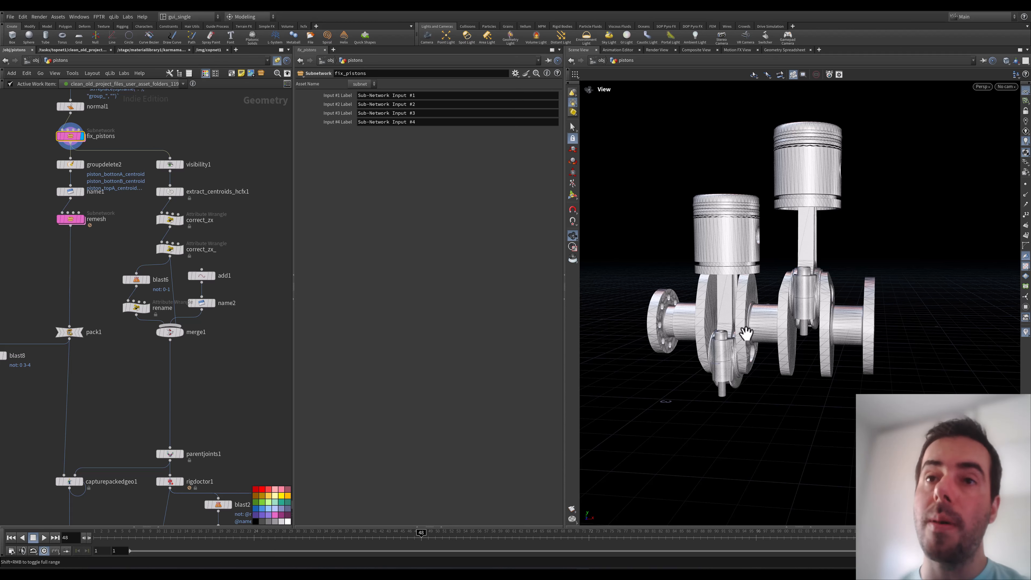
middle_drag(160, 135, 197, 267)
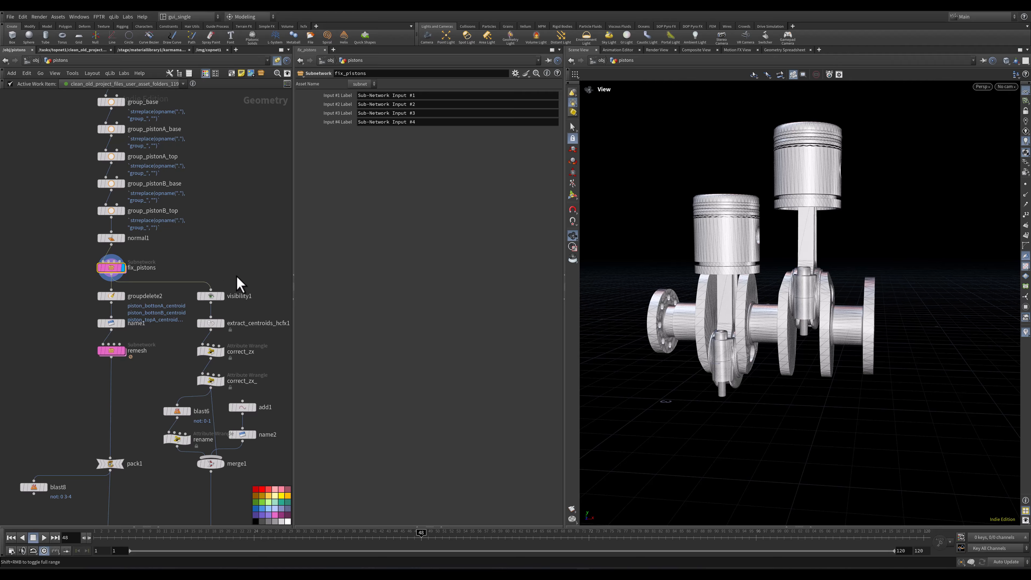
drag(888, 241, 808, 242)
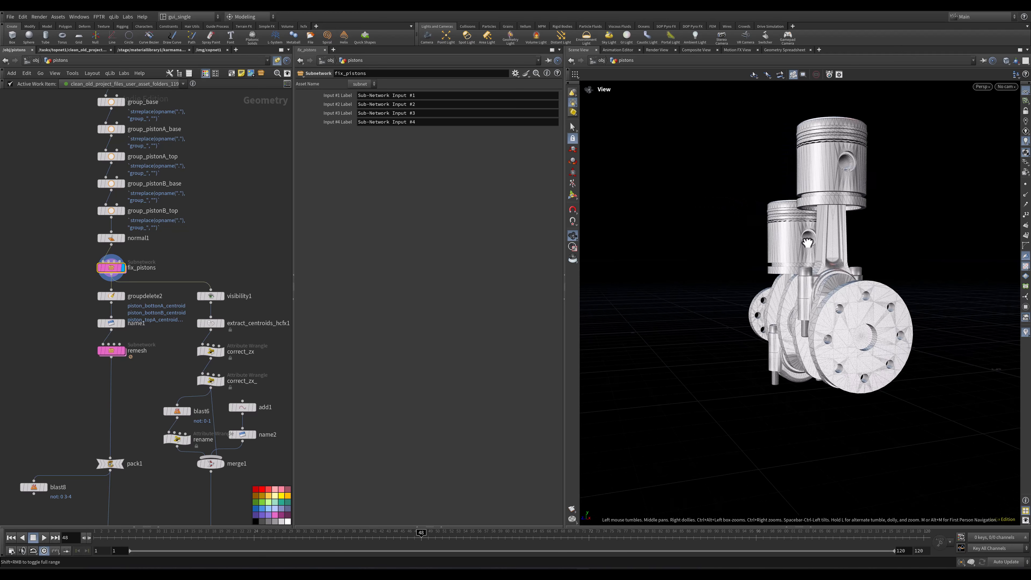
middle_drag(855, 281, 731, 270)
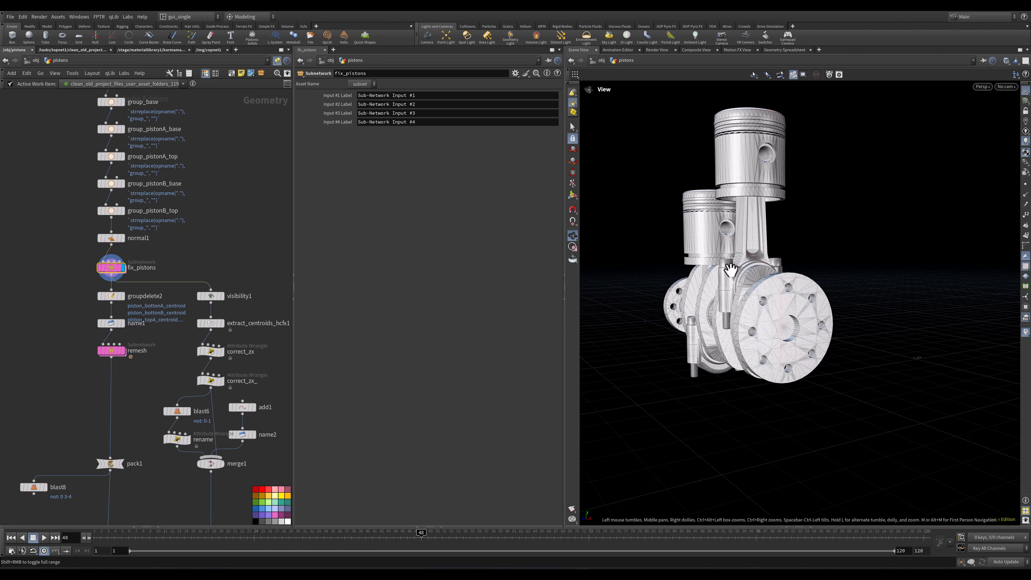
- Display the visibility1 node's output and inspect the isolated pistonA_base and pistonB_base rods from the front
scroll(182, 277, up, 3)
click(232, 321)
scroll(231, 308, up, 1)
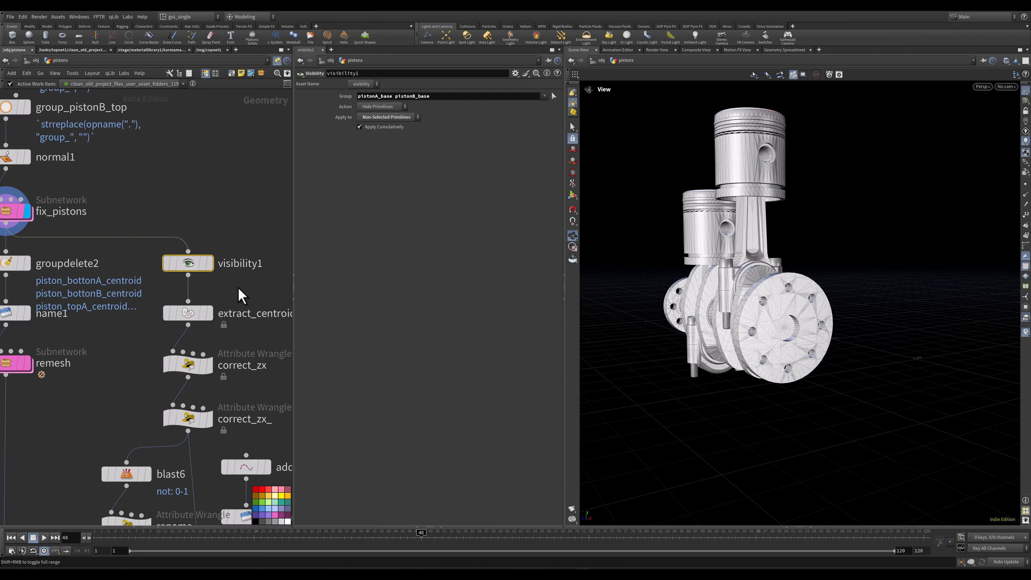
click(213, 240)
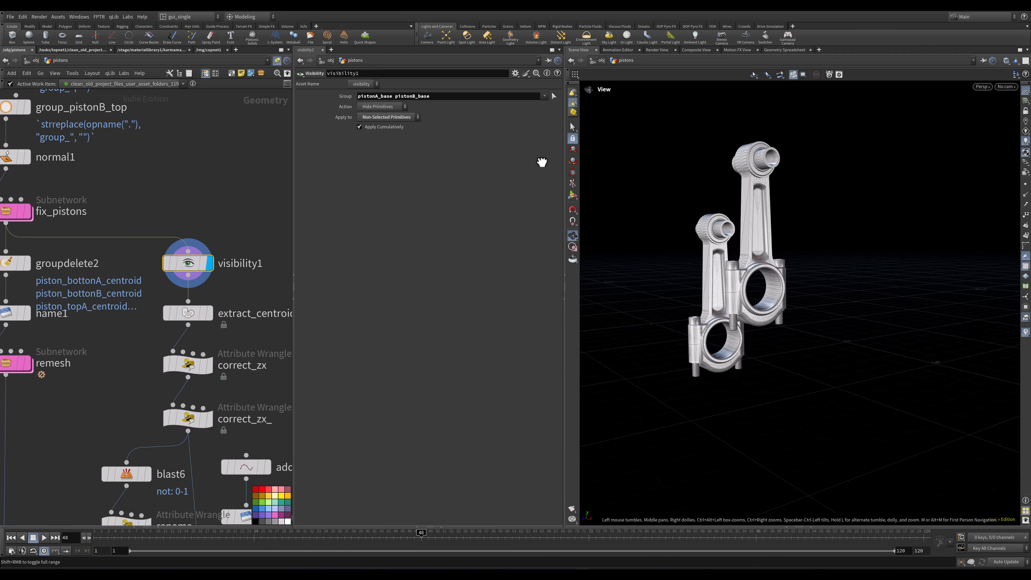
drag(542, 162, 503, 142)
drag(798, 253, 575, 292)
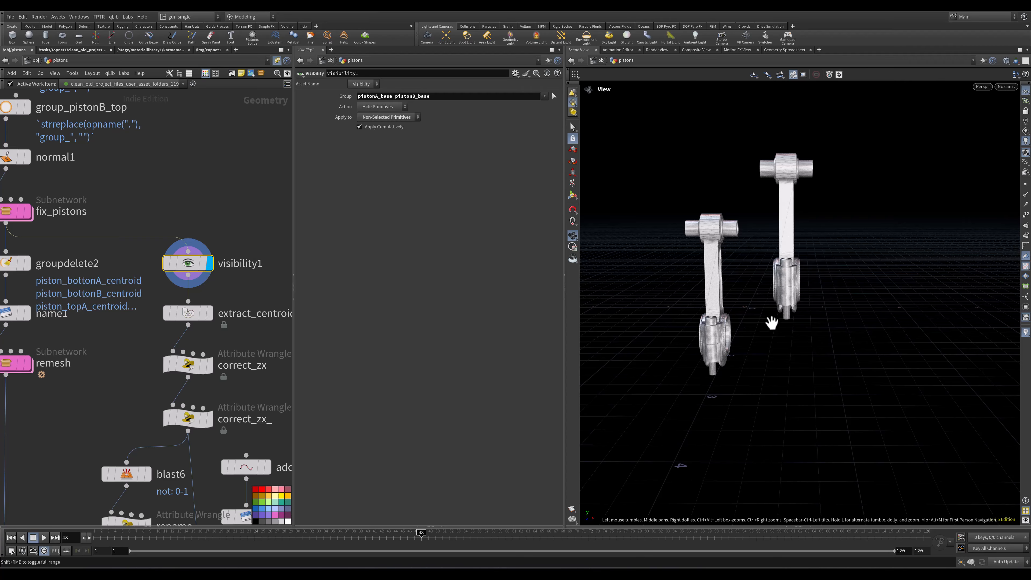
- Display the extract_centroids_hcfx1 output and template visibility1 so the rods serve as a reference around the points
middle_drag(243, 293, 232, 265)
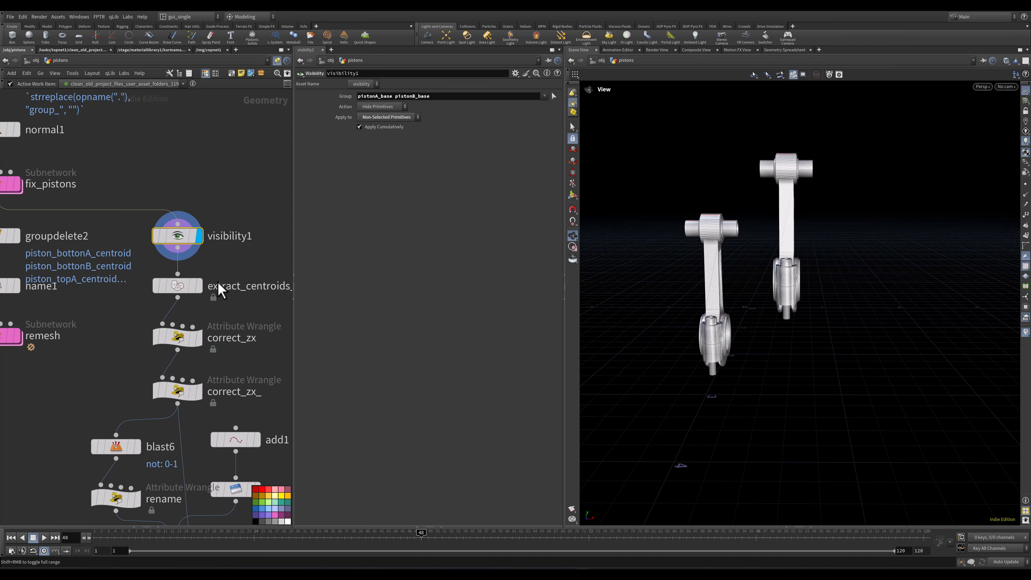
click(200, 291)
click(200, 290)
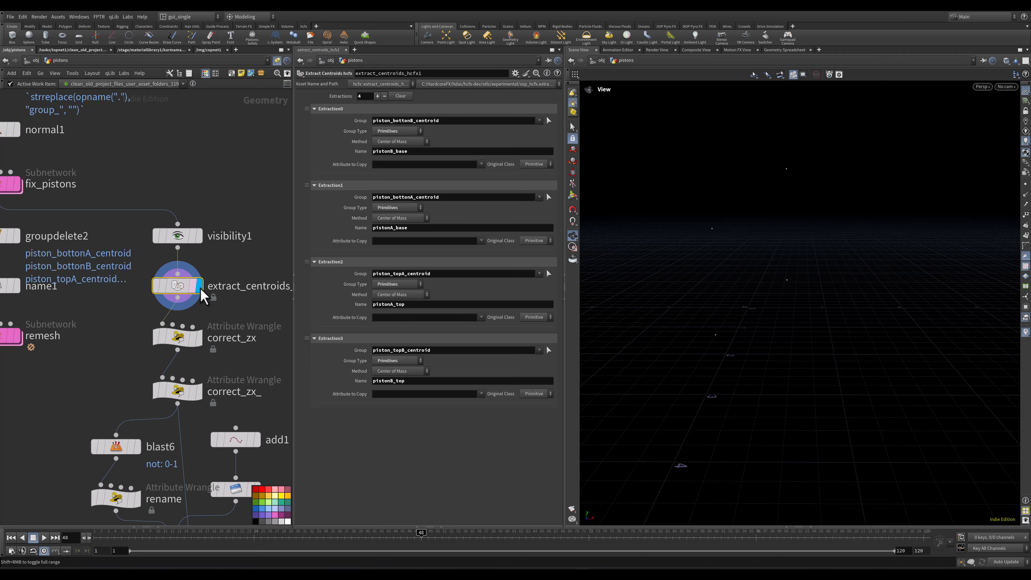
middle_drag(247, 256, 191, 264)
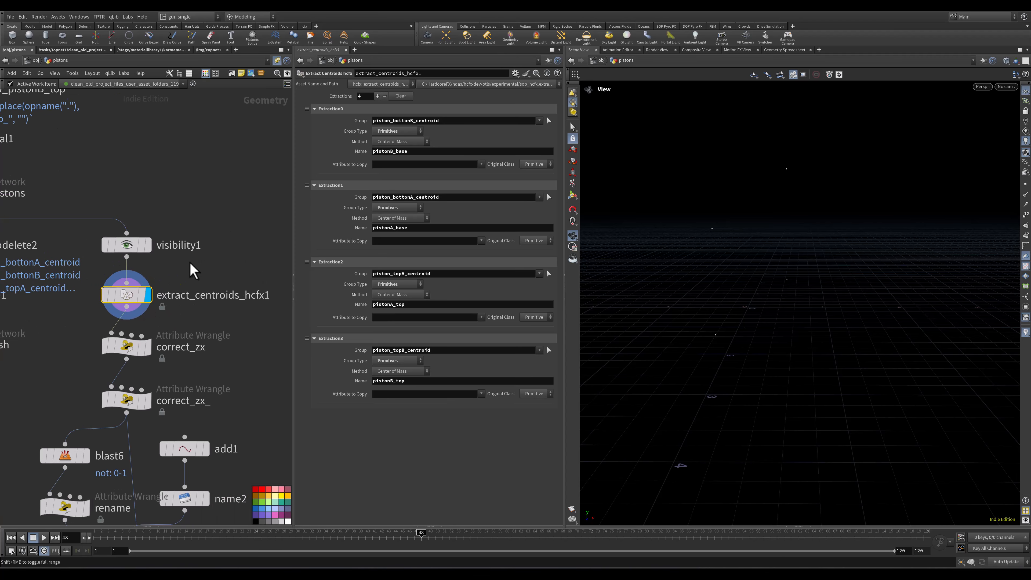
click(142, 271)
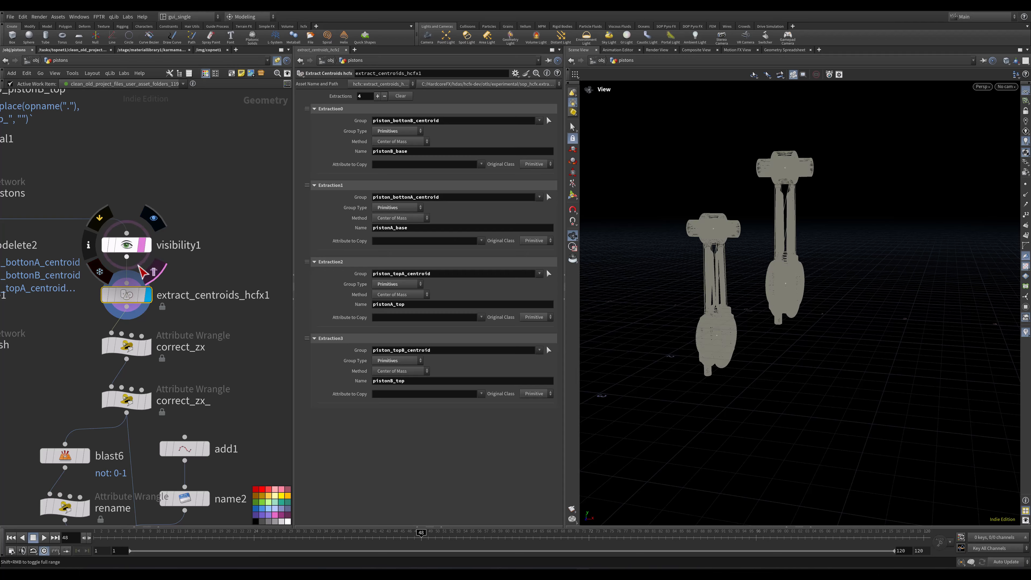
middle_drag(152, 287, 178, 303)
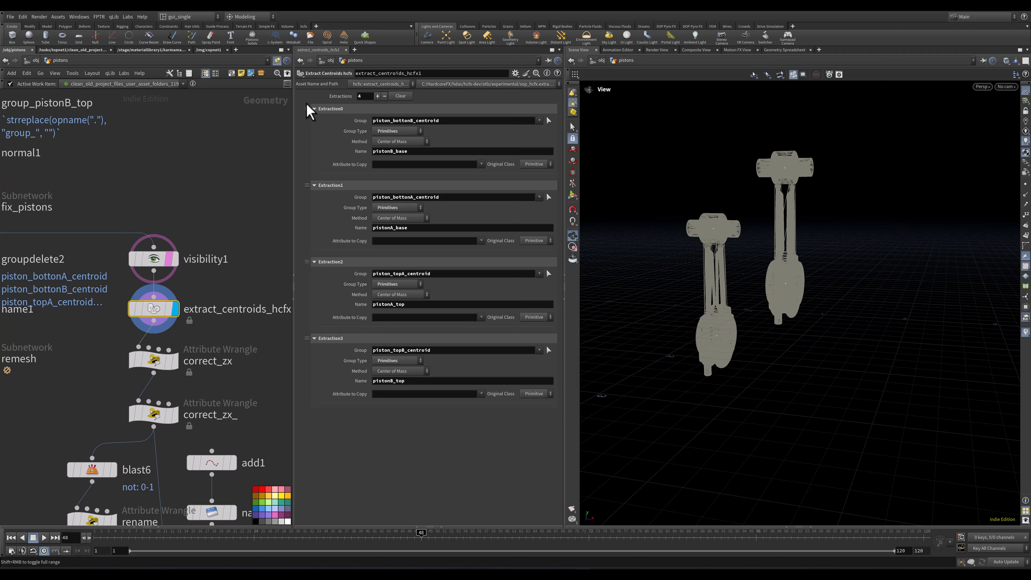
- Inspect the centroid points inside the rods up close and check the groups available for Extraction0
drag(840, 290, 737, 284)
right_drag(736, 283, 755, 288)
drag(755, 287, 726, 286)
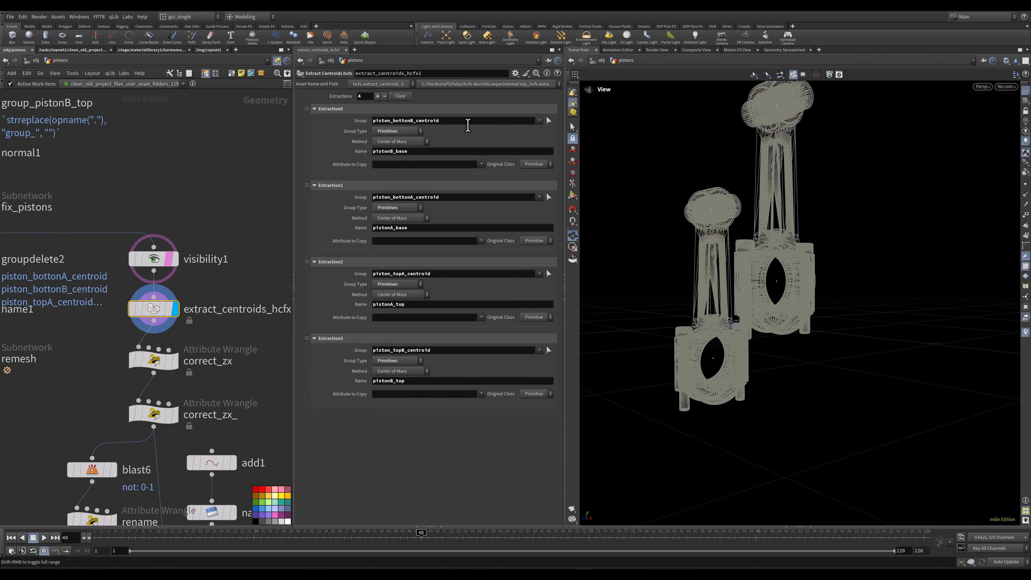
click(539, 121)
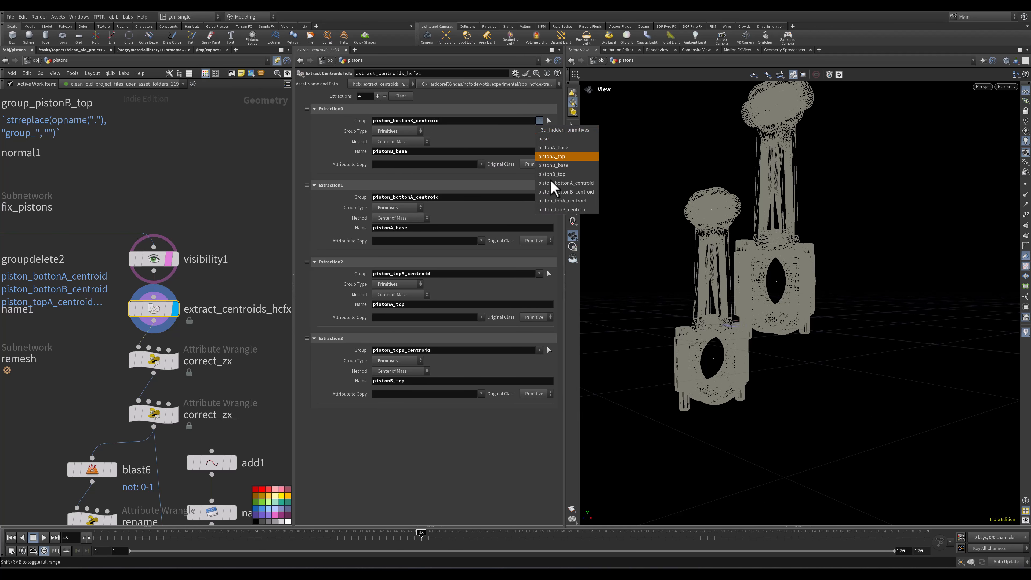
click(244, 117)
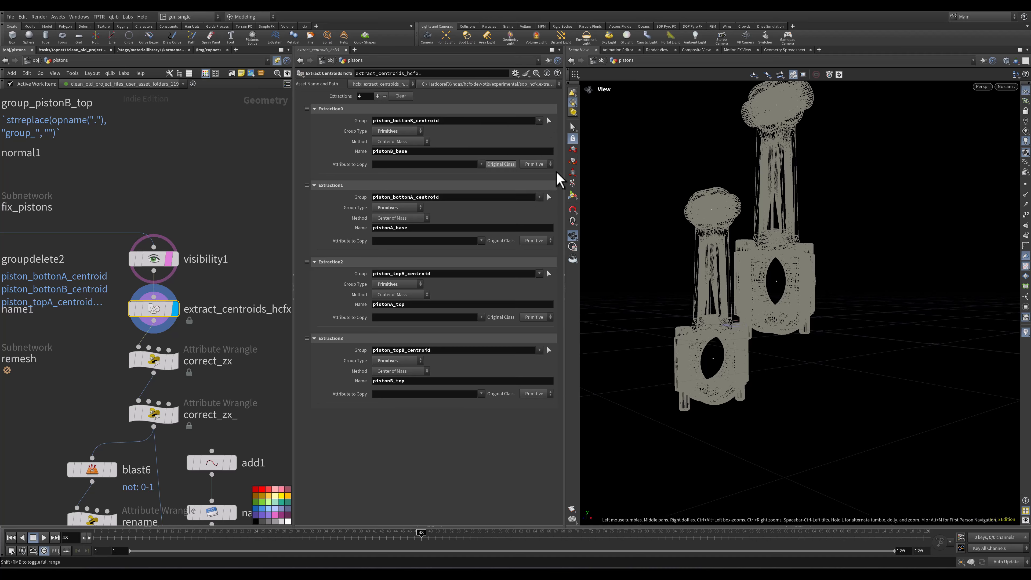
- Turn on the name labels for the extracted centroid points in the viewport and view them against the rods
drag(739, 216, 763, 338)
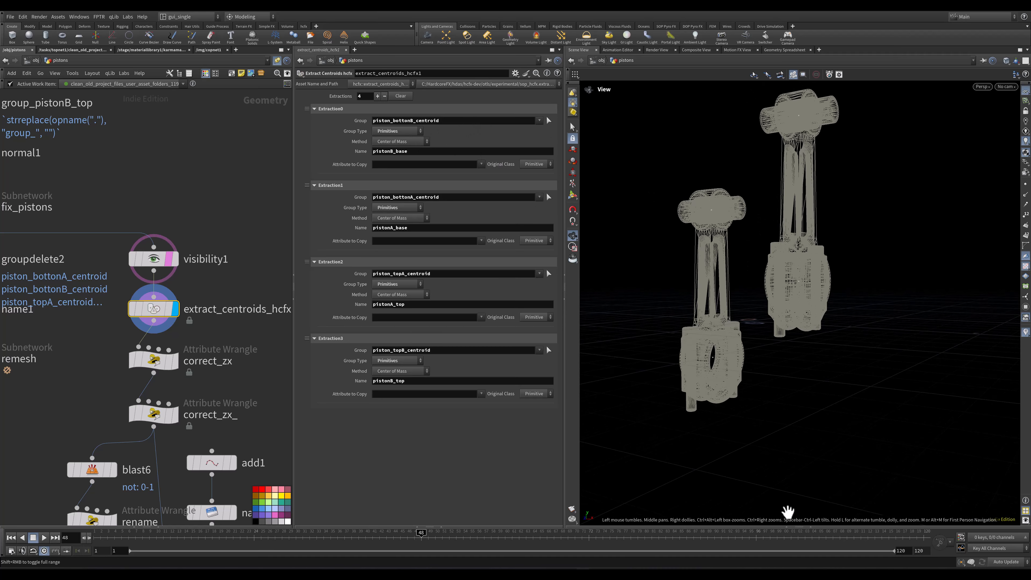
click(1025, 332)
click(840, 269)
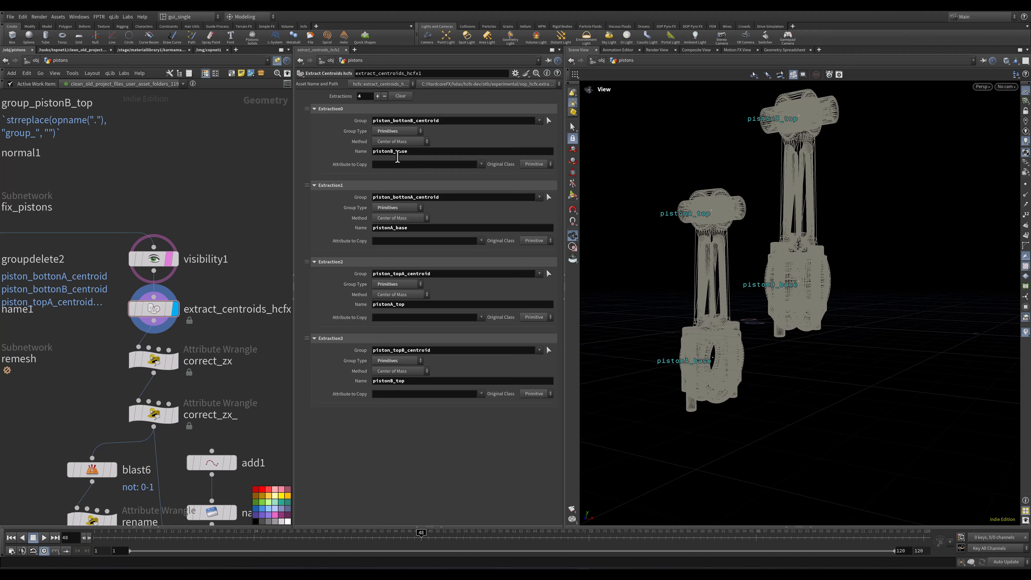
drag(786, 258, 808, 260)
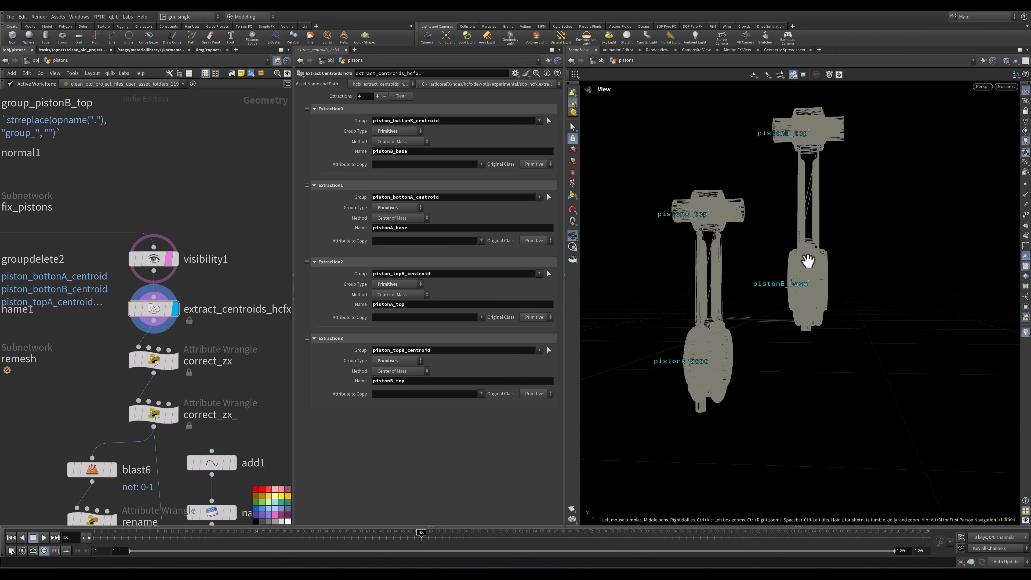
- Reopen the geometry spreadsheet below the viewport, resize it, and review the extracted points' positions and names
click(810, 527)
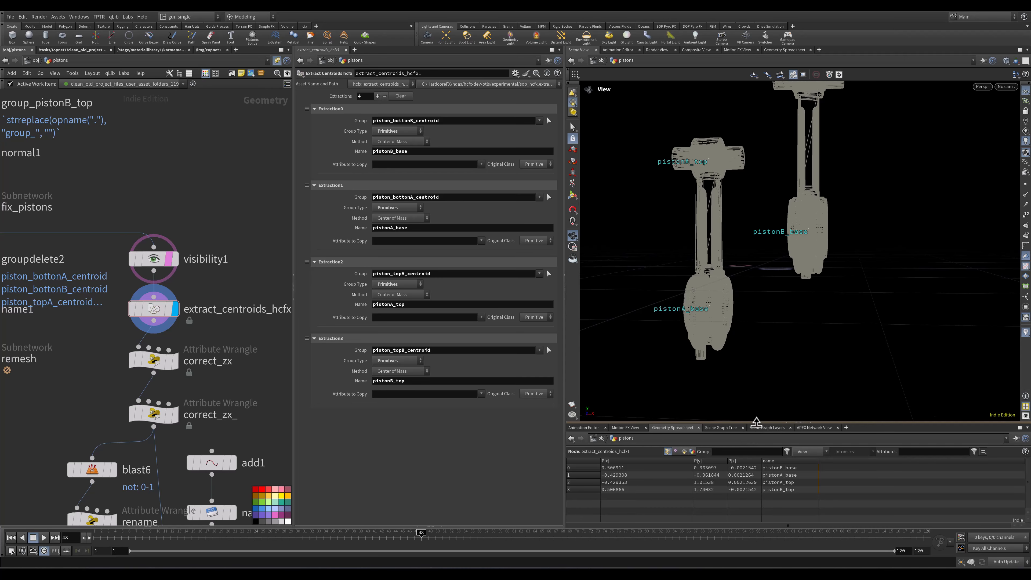
drag(757, 424, 757, 360)
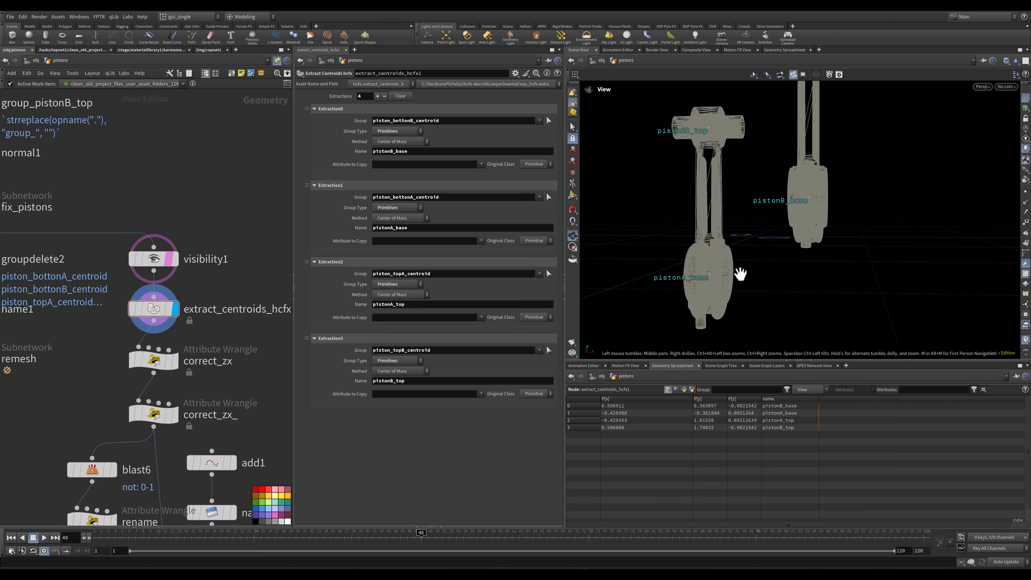
middle_click(162, 320)
drag(730, 195, 777, 174)
scroll(777, 183, down, 4)
drag(838, 360, 838, 397)
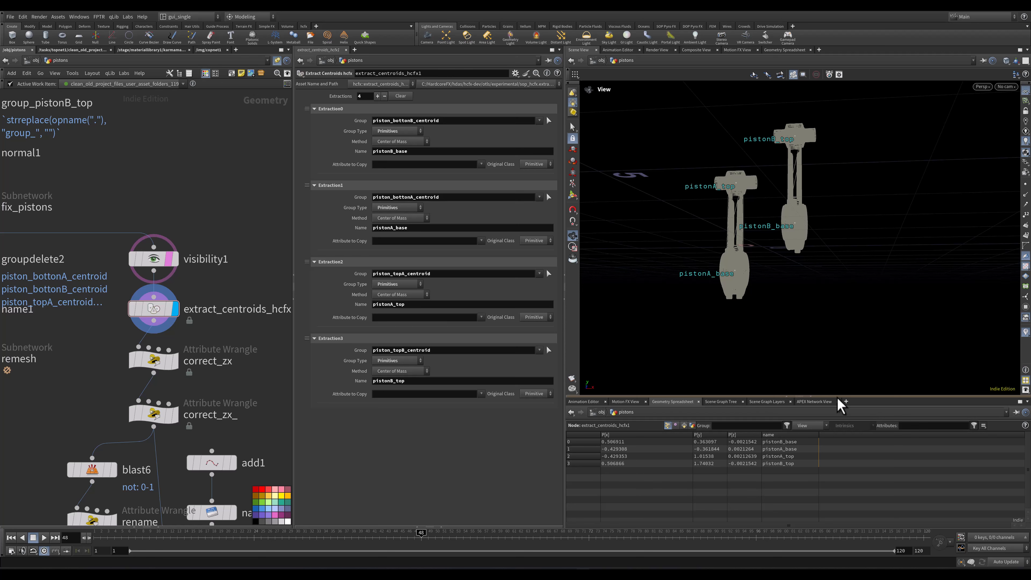
- Go inside extract_centroids_hcfx1 and inspect its foreach_begin2, compile_begin1 and meta1 block nodes
double_click(154, 309)
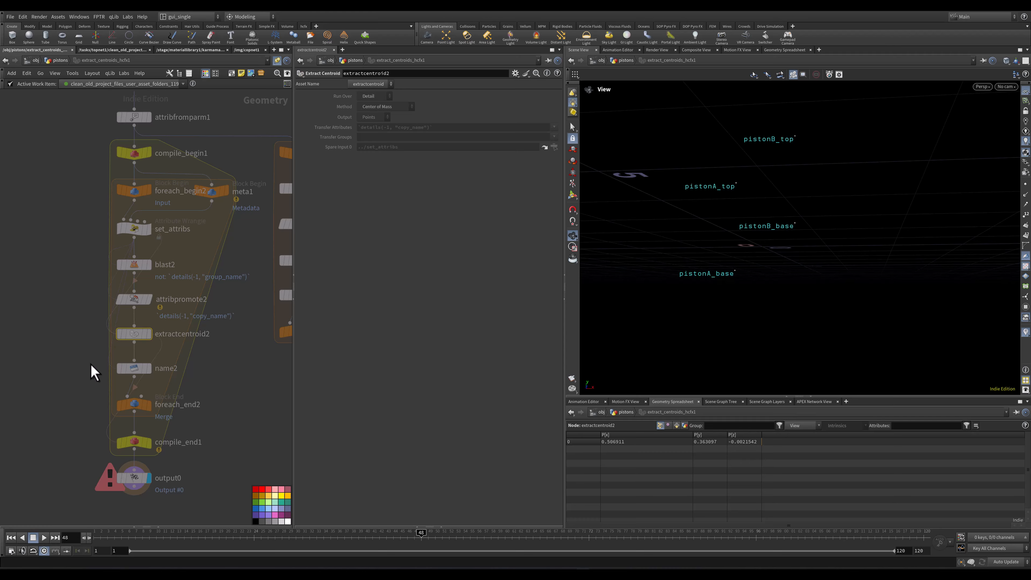
click(122, 191)
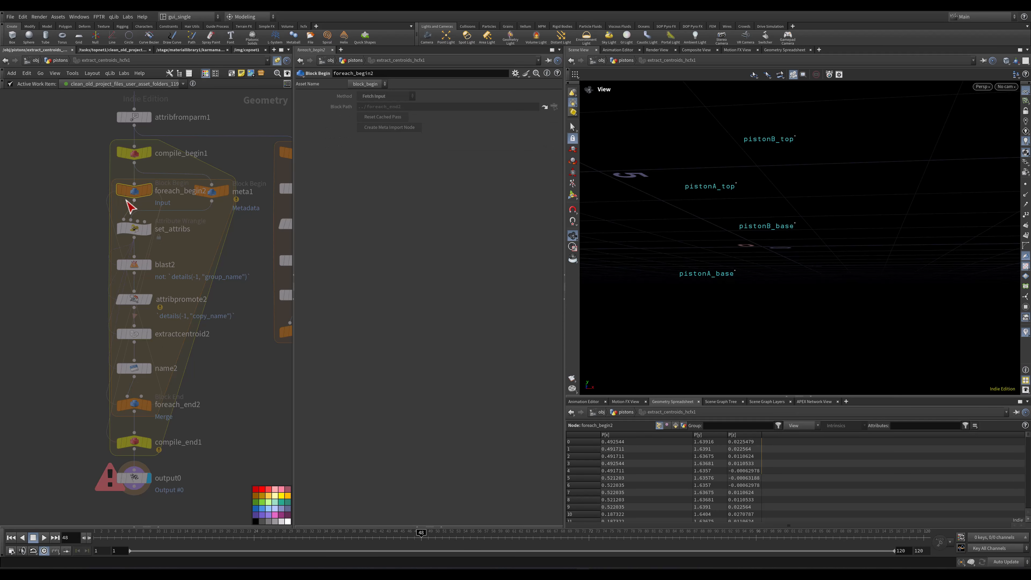
click(122, 156)
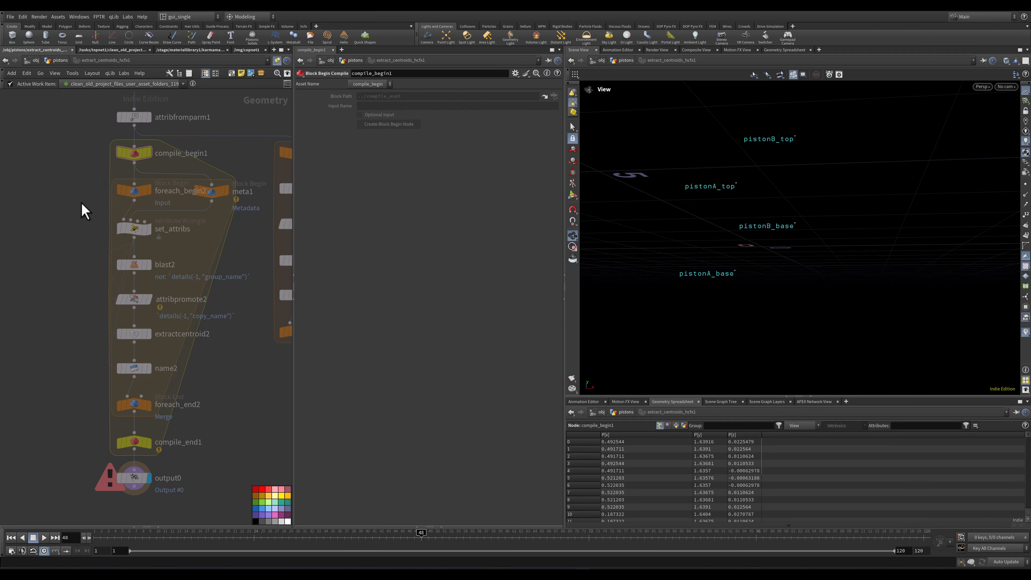
click(218, 195)
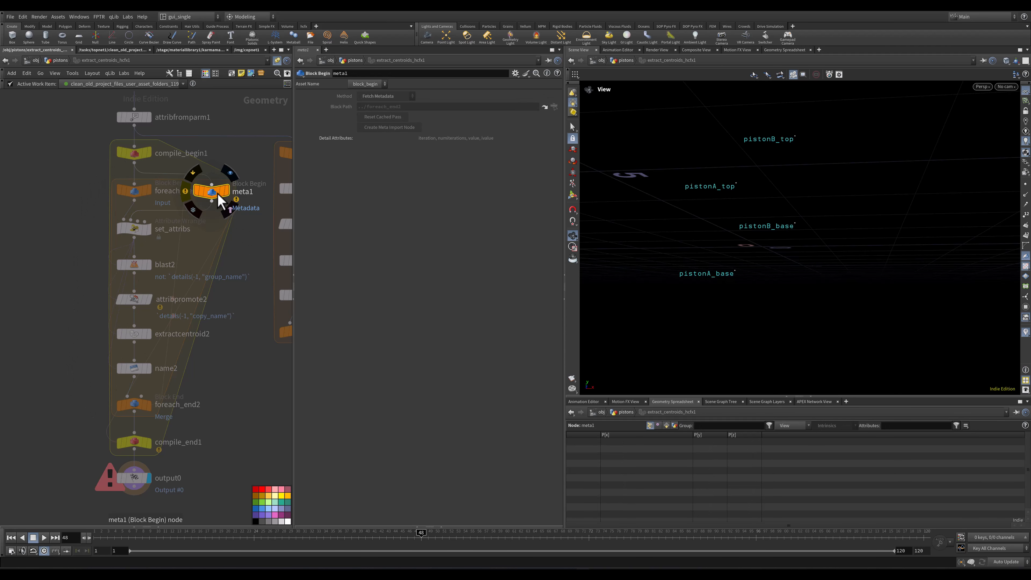